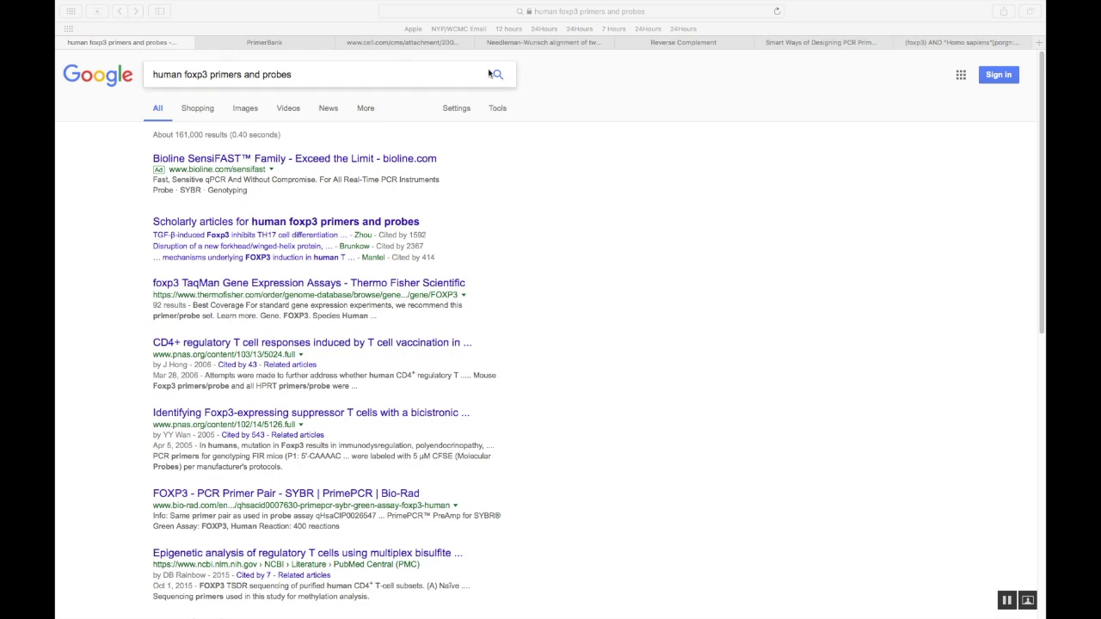
Step: Open the PNAS result 'CD4+ regulatory T cell responses induced by T cell vaccination' from Google
click(301, 89)
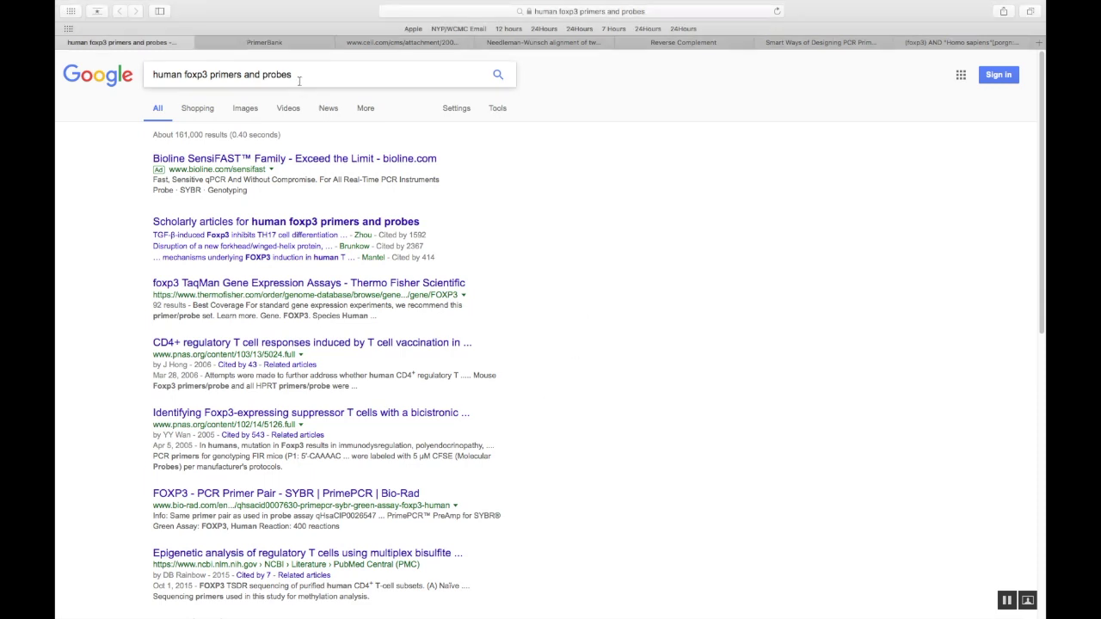
scroll(500, 387, down, 5)
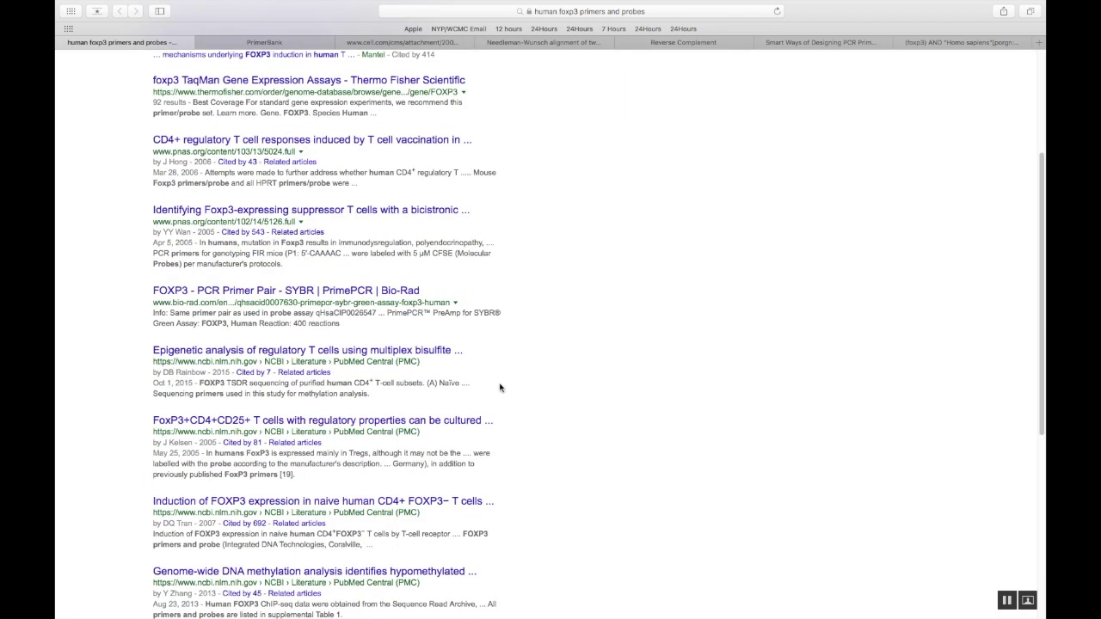
scroll(500, 388, up, 5)
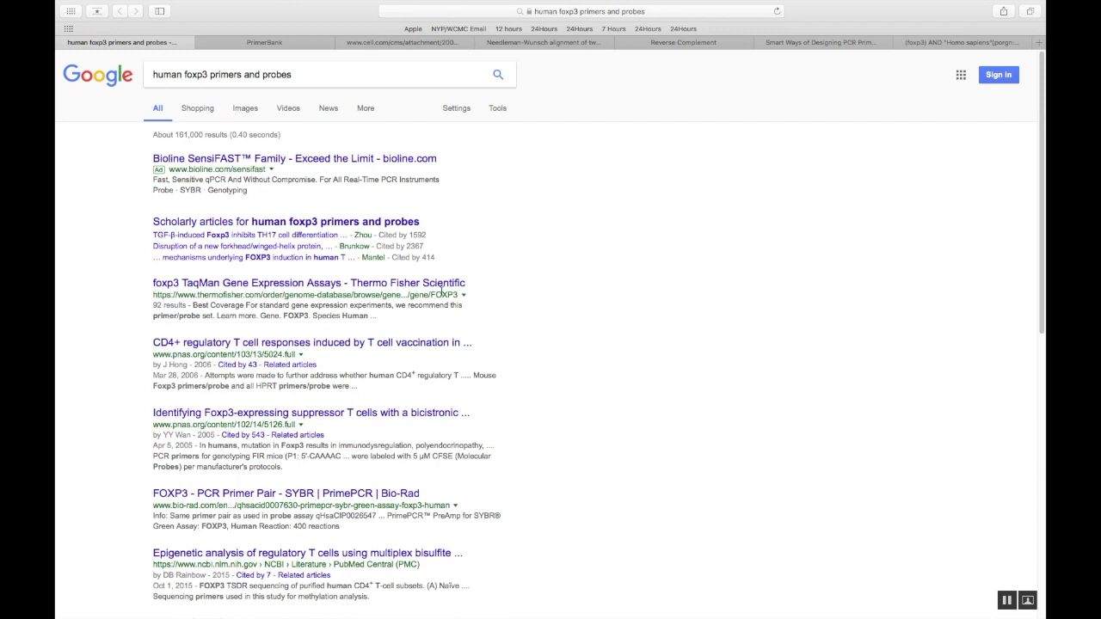
scroll(602, 350, down, 1)
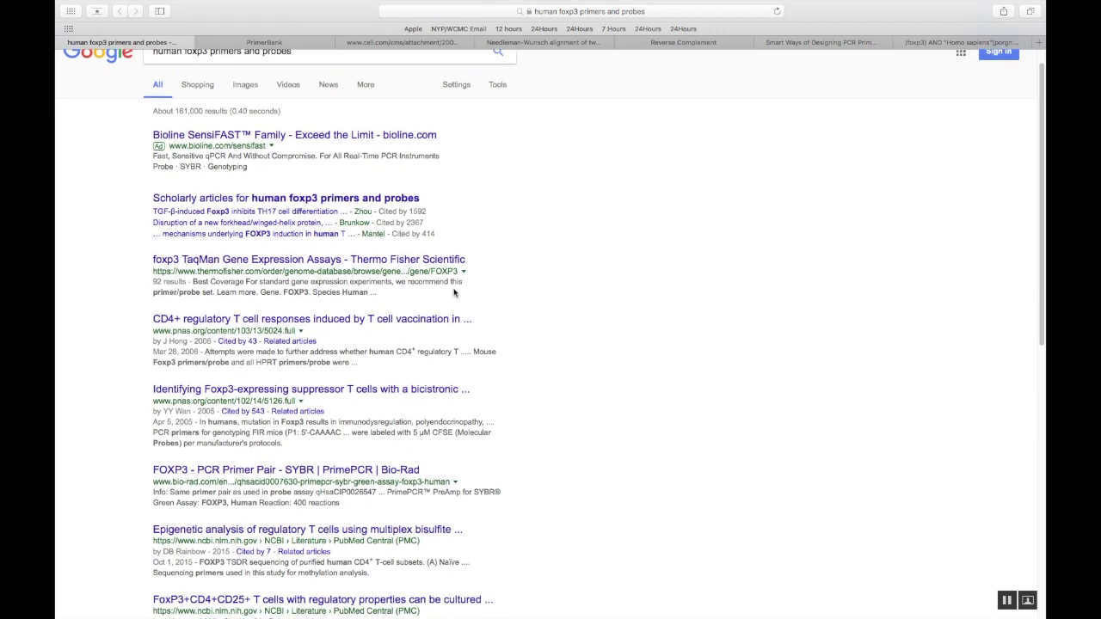
scroll(617, 334, down, 1)
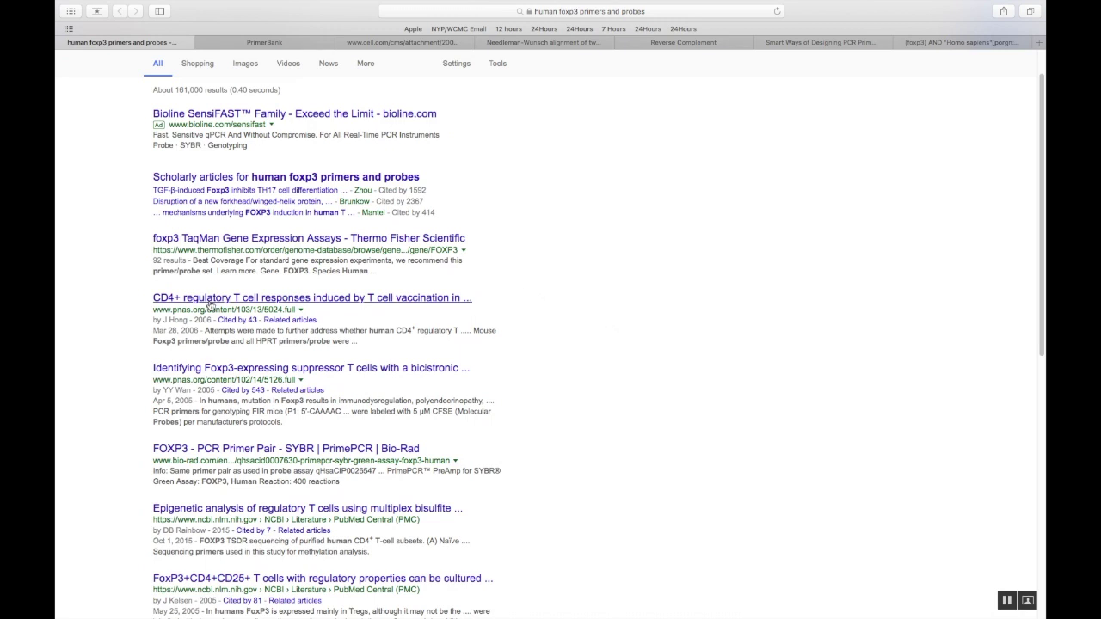
click(281, 298)
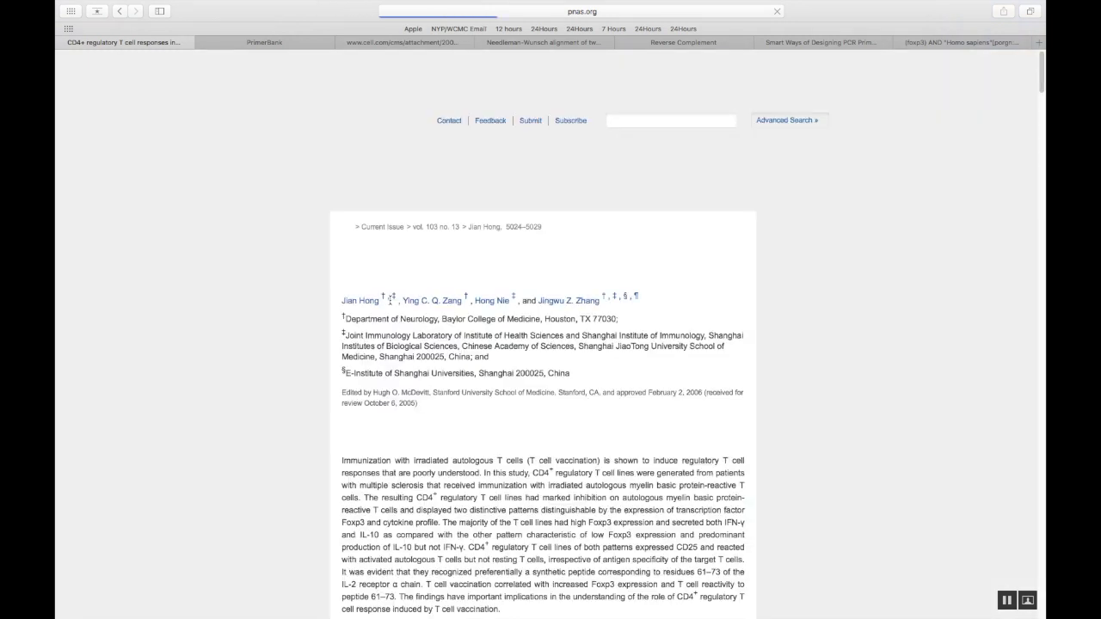
Step: Scroll to the 'Foxp3 mRNA Expression by Real-Time PCR' methods and select the human Foxp3 primers
scroll(632, 436, down, 5)
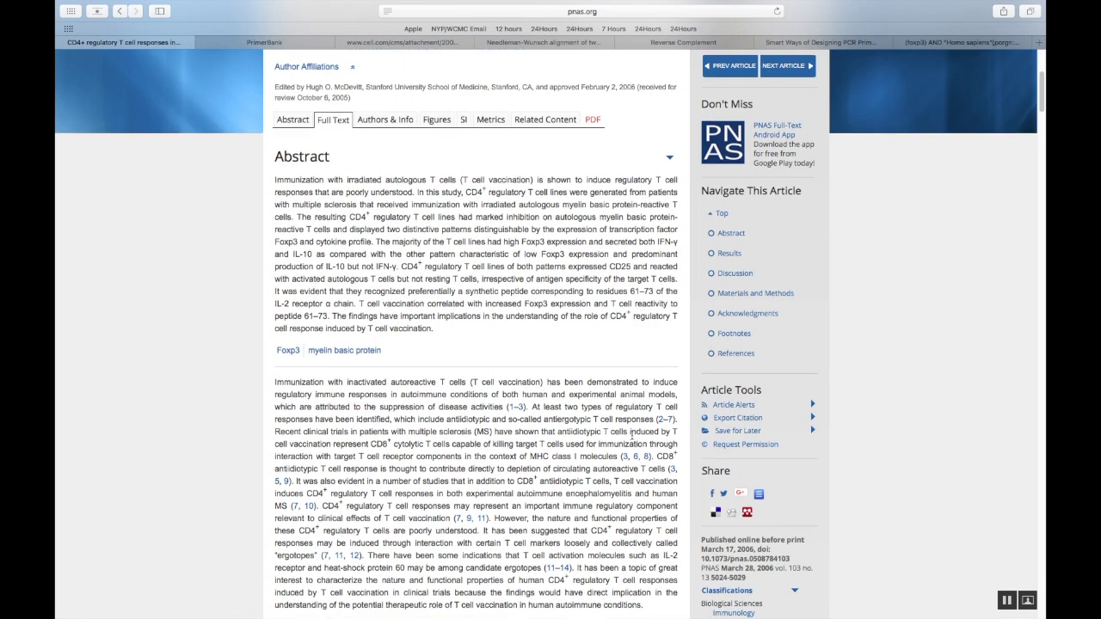
scroll(632, 436, down, 3)
scroll(632, 436, down, 9)
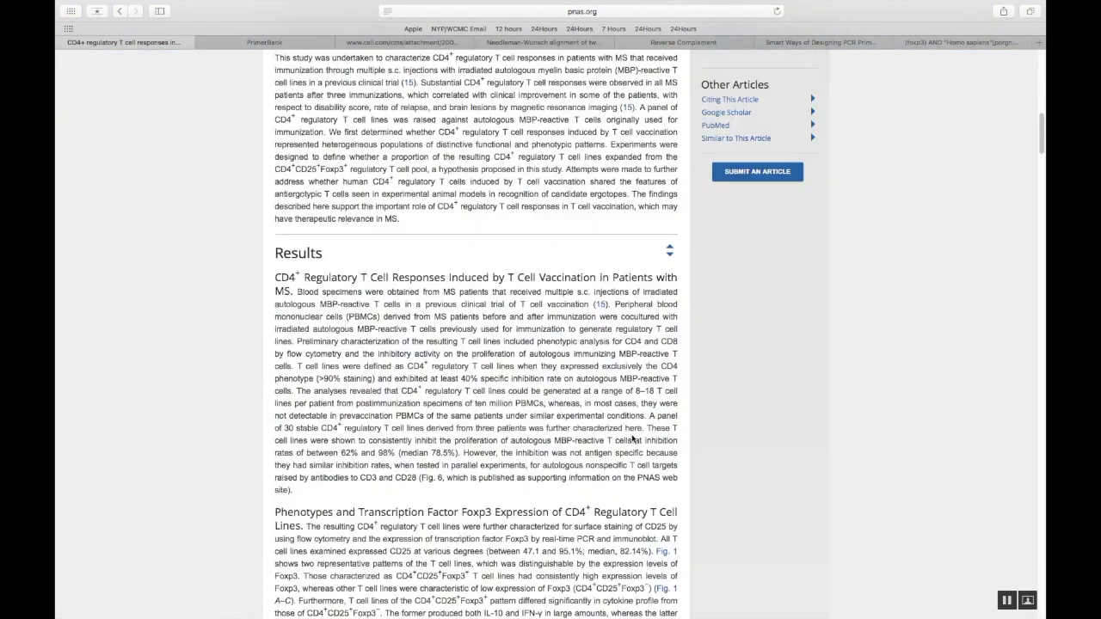
scroll(632, 438, down, 7)
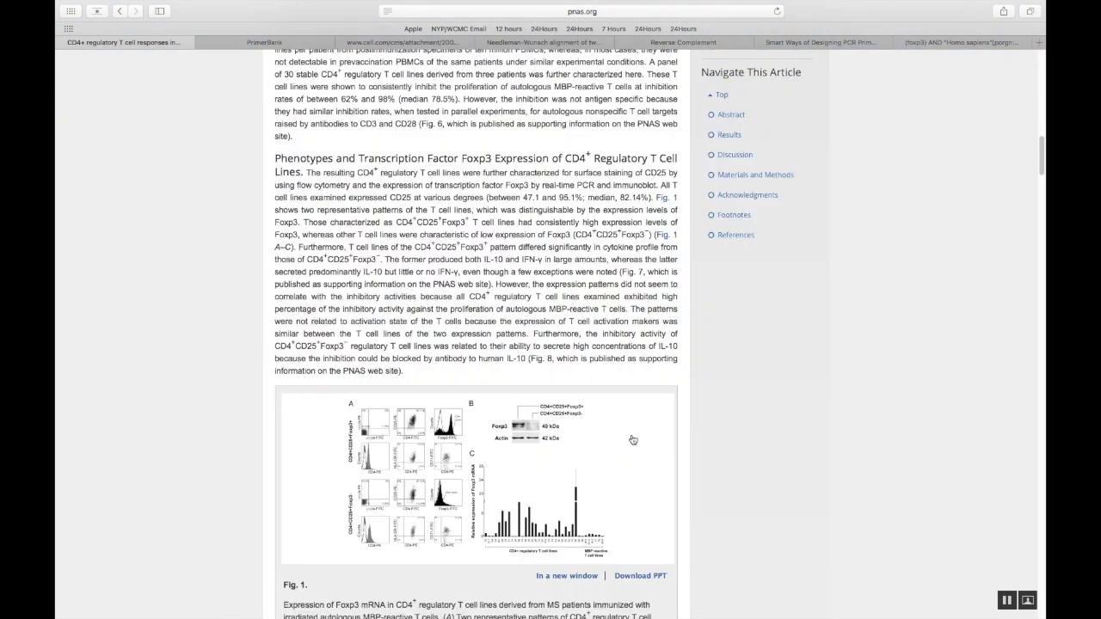
scroll(632, 439, down, 15)
scroll(632, 438, down, 20)
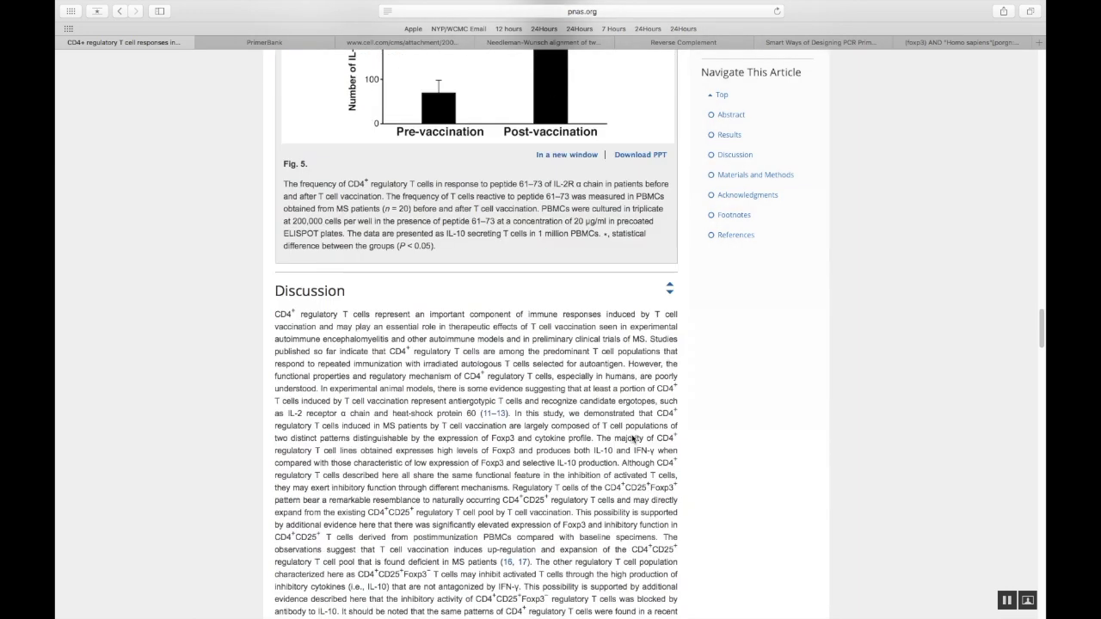
scroll(632, 436, down, 20)
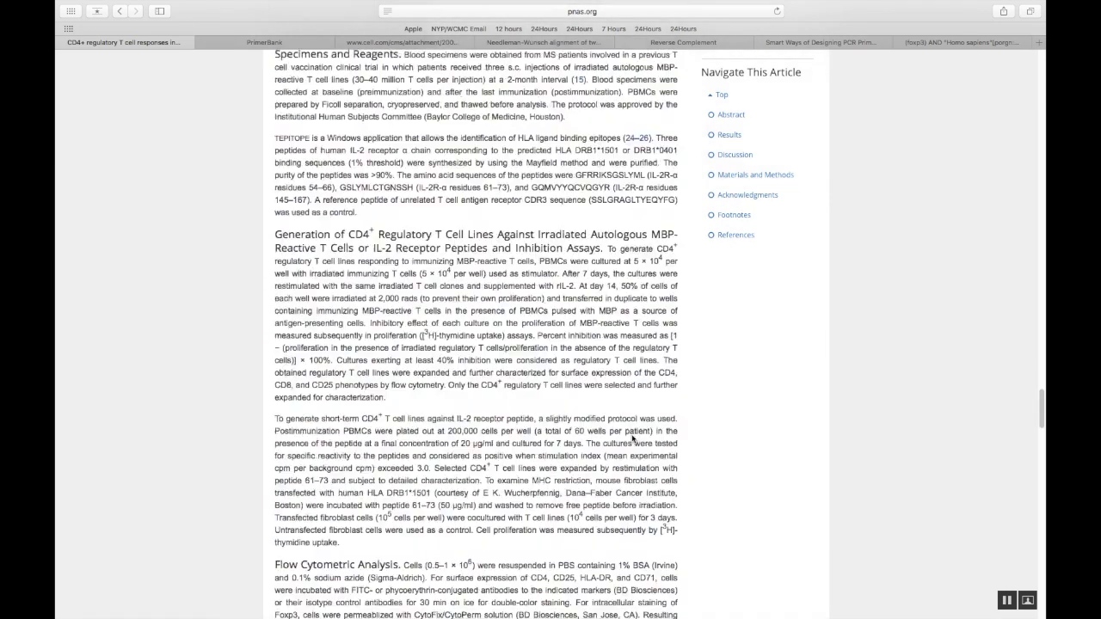
scroll(633, 437, down, 5)
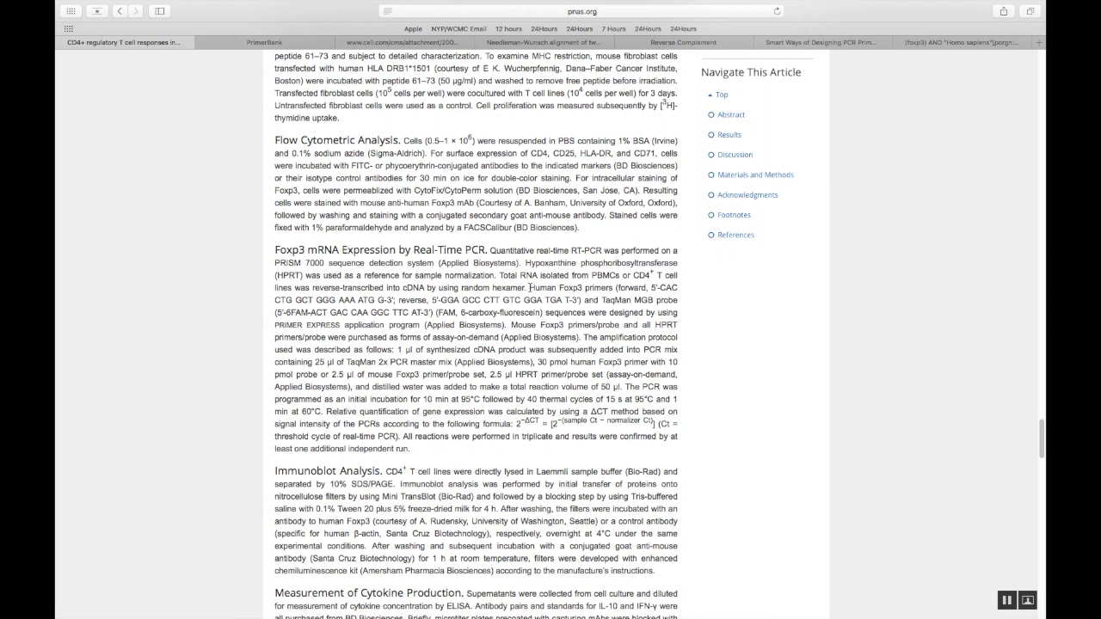
drag(529, 287, 585, 301)
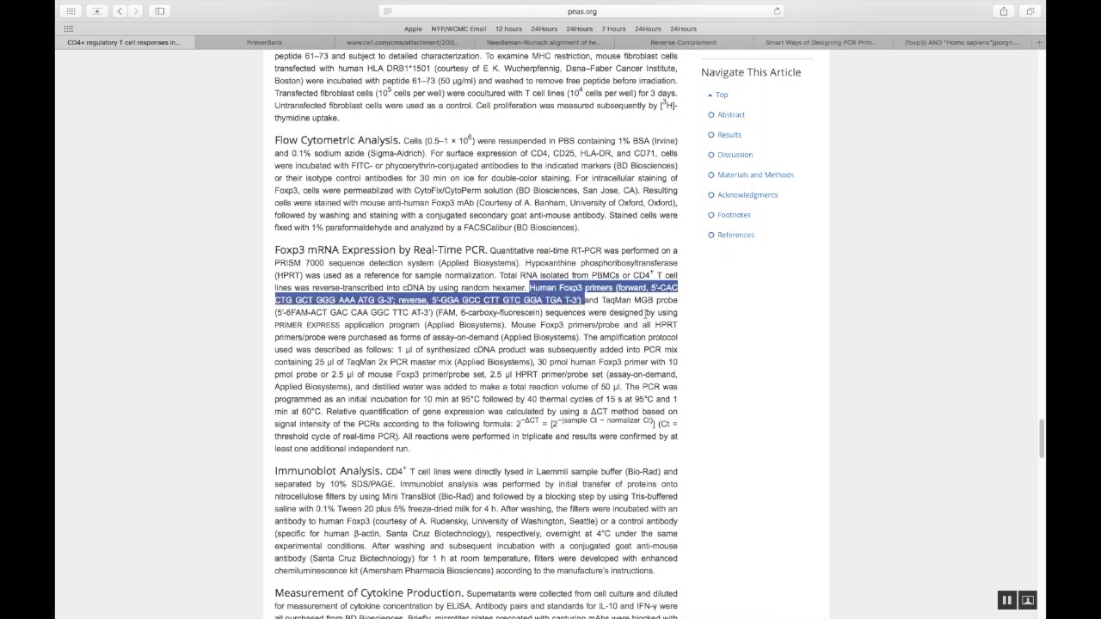
Step: Select the human Foxp3 forward and reverse primers and the TaqMan MGB probe sequence
drag(563, 313, 528, 288)
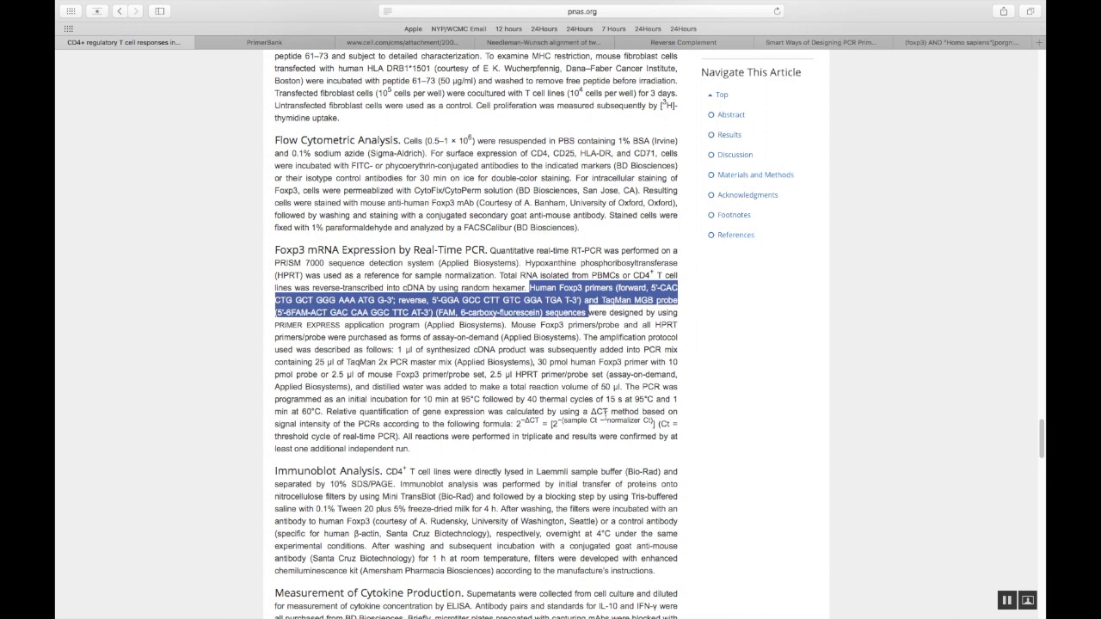
Step: Search PrimerBank by GenBank accession NM_014009.3
click(277, 43)
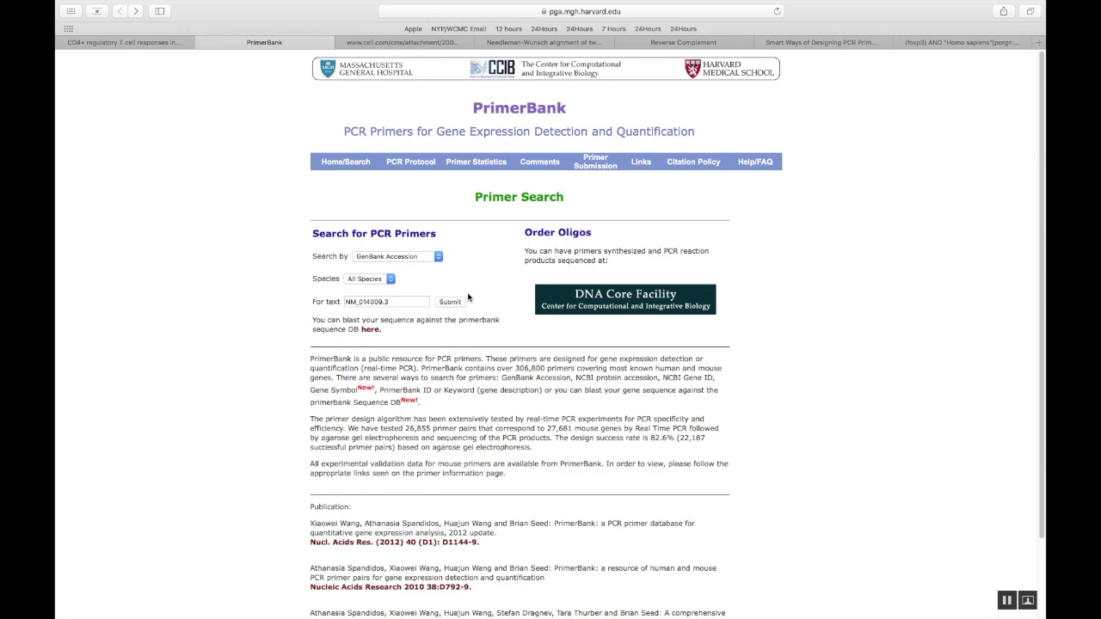
click(453, 303)
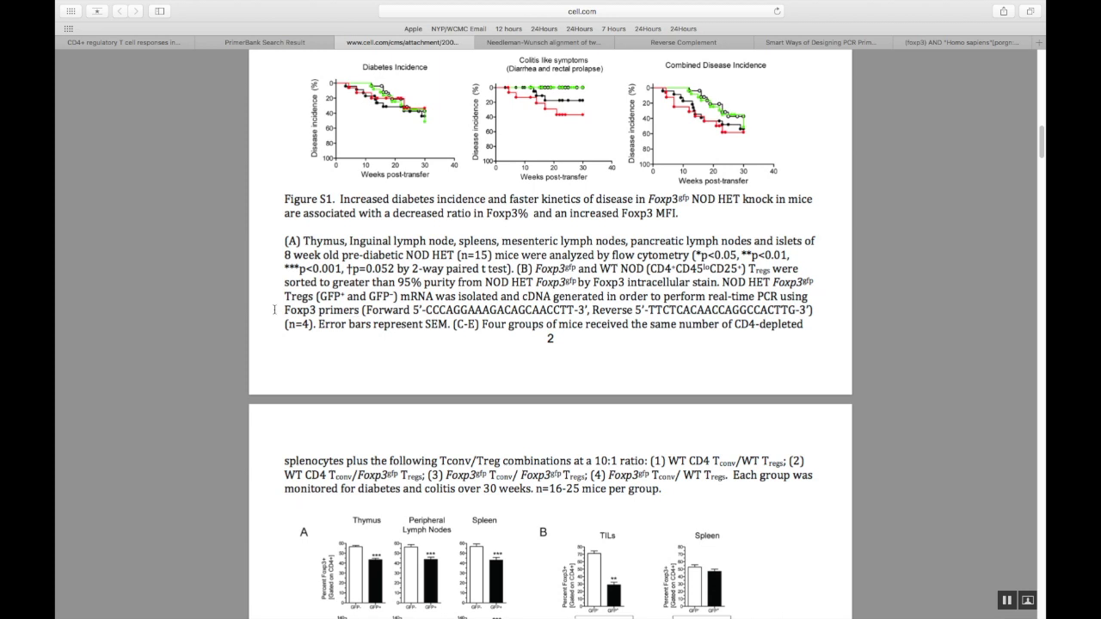
Step: Highlight the Figure S1 caption listing the Foxp3 primers, then go to the global alignment page
drag(282, 308, 813, 312)
click(547, 42)
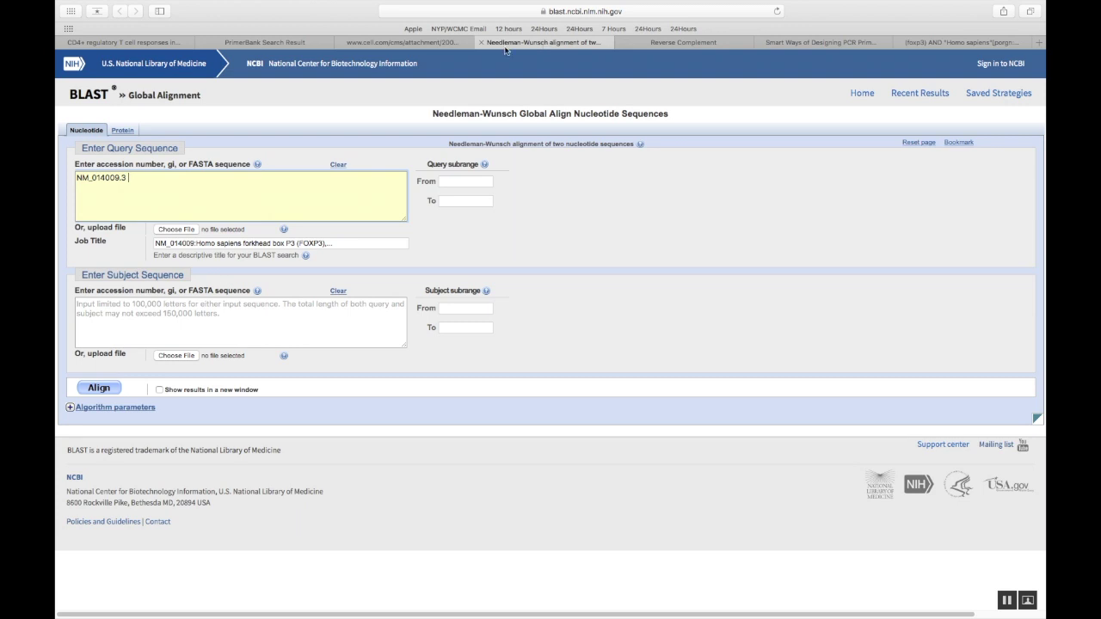
Step: Copy the Foxp3 forward primer CCCAGGAAAGACAGCAACCTT from the cell.com supplementary PDF
click(341, 45)
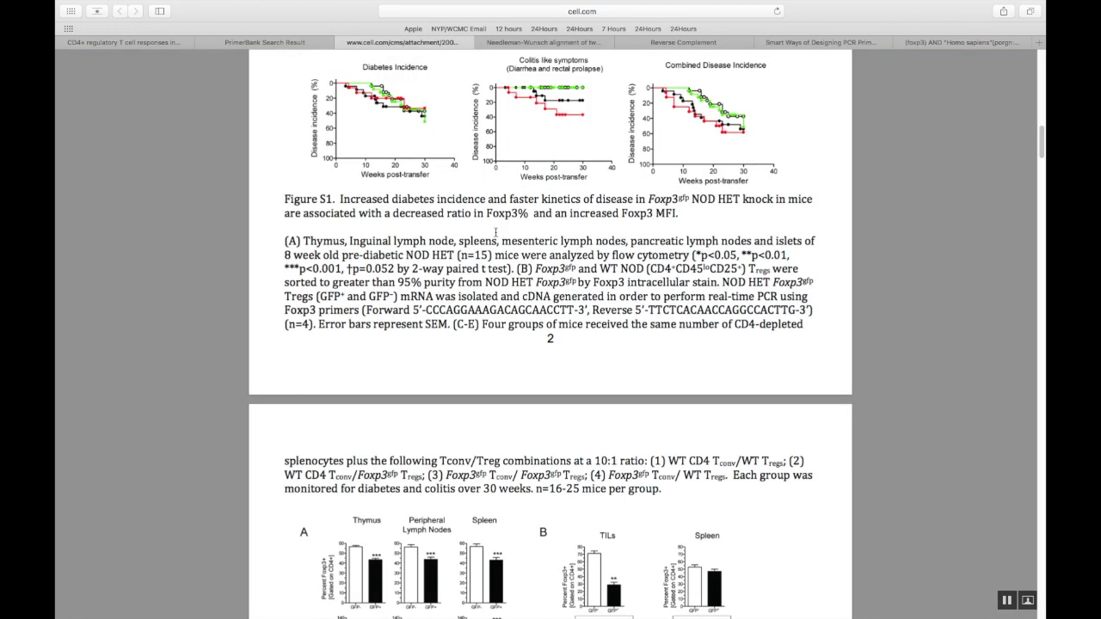
drag(425, 276, 574, 344)
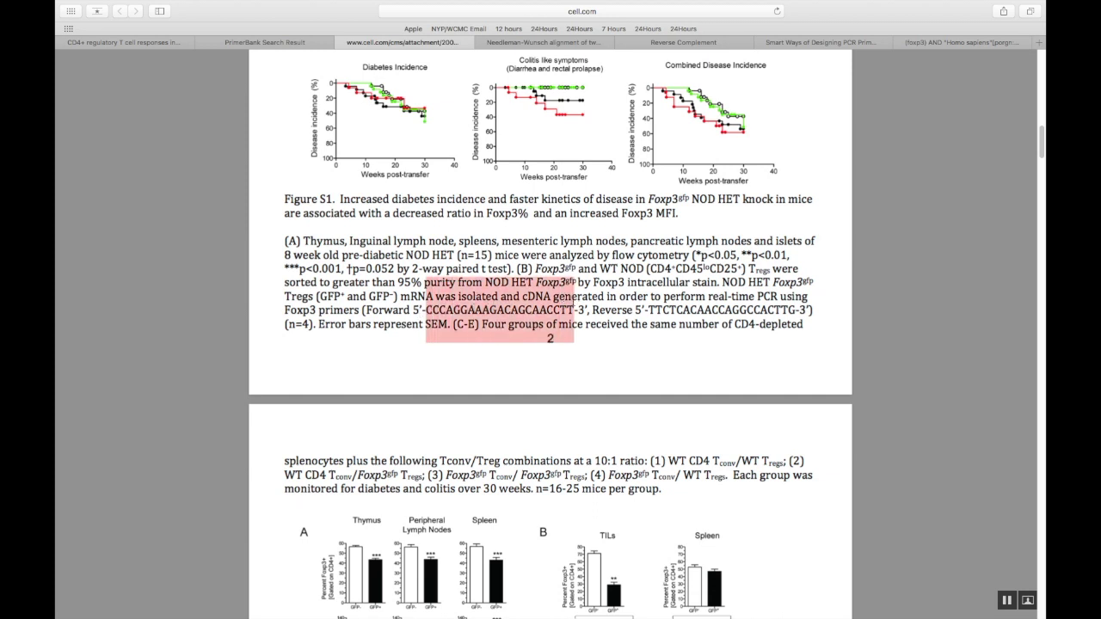
right_click(560, 312)
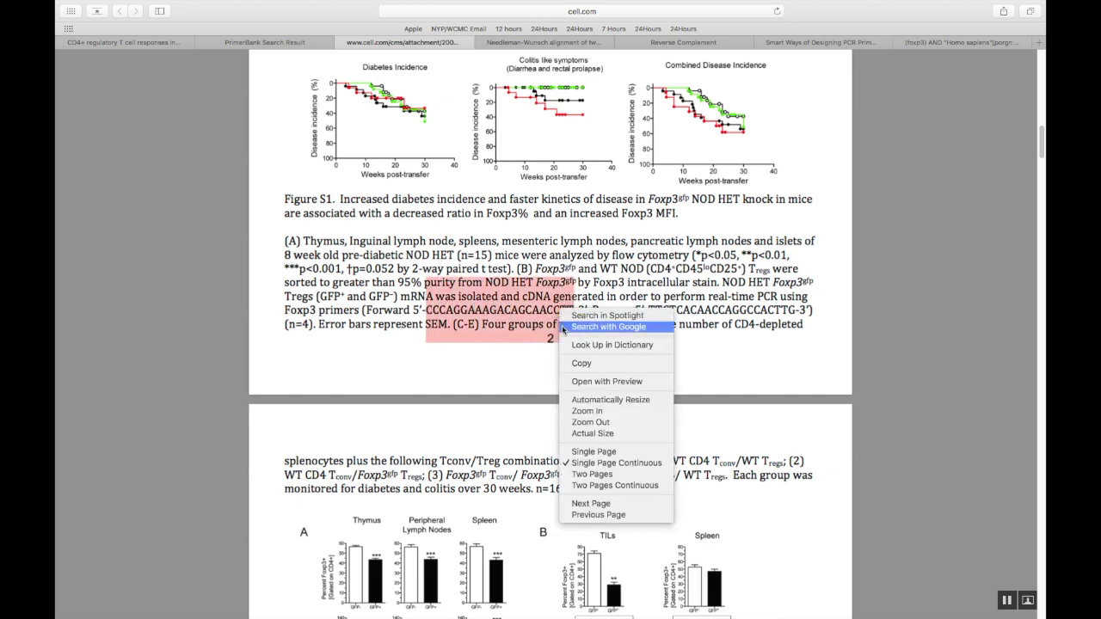
click(581, 363)
Step: Paste the forward primer as the subject sequence and align it against NM_014009.3
click(580, 44)
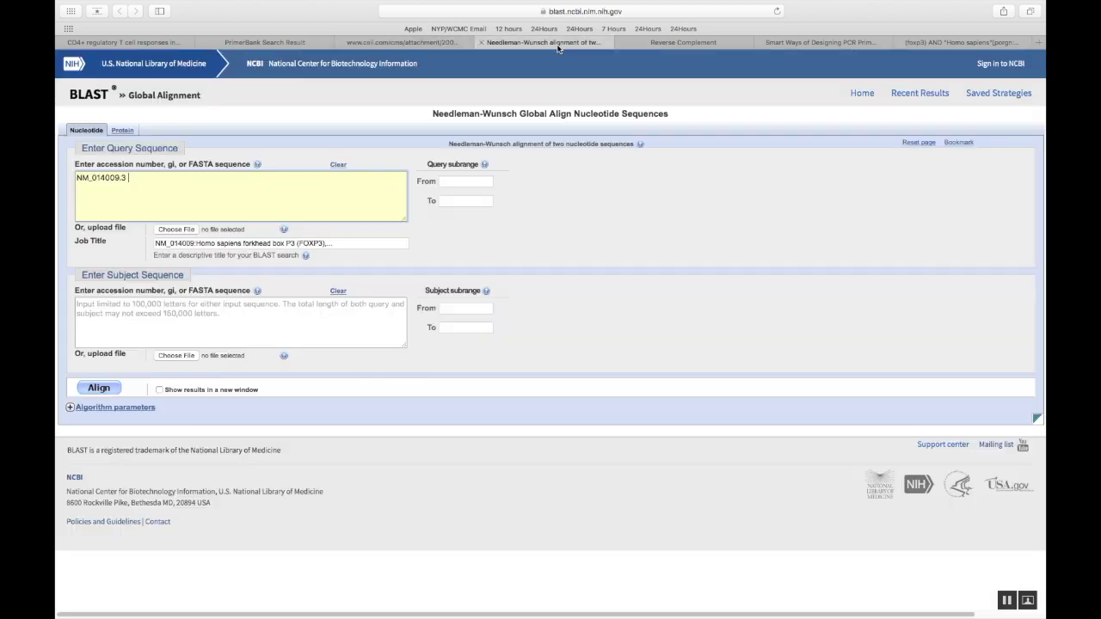
mouse_move(56, 129)
click(206, 319)
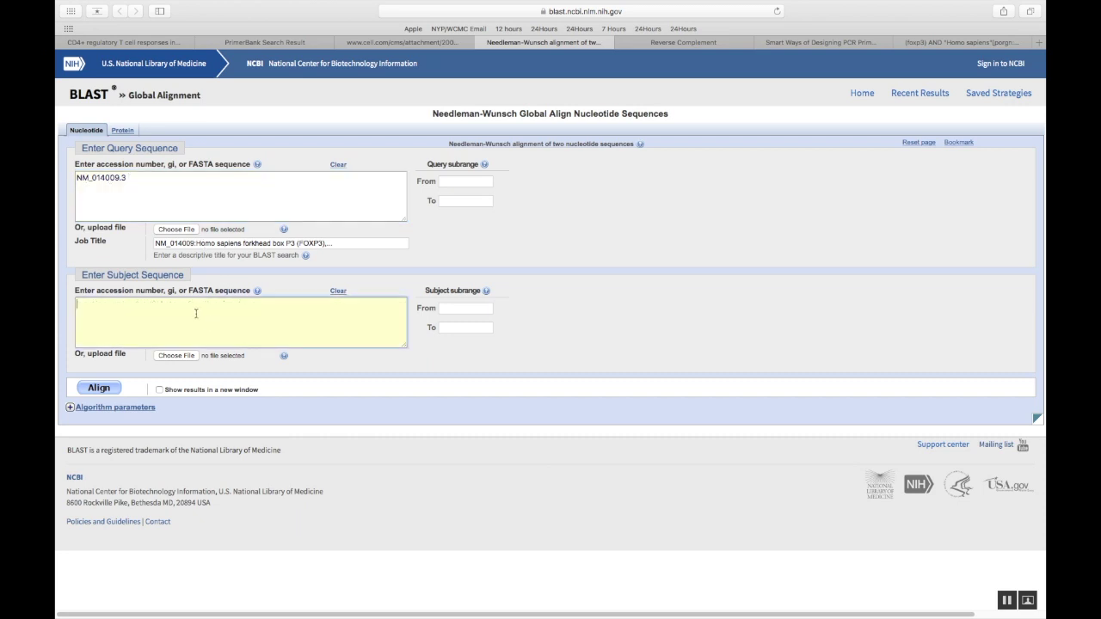
right_click(196, 311)
click(213, 337)
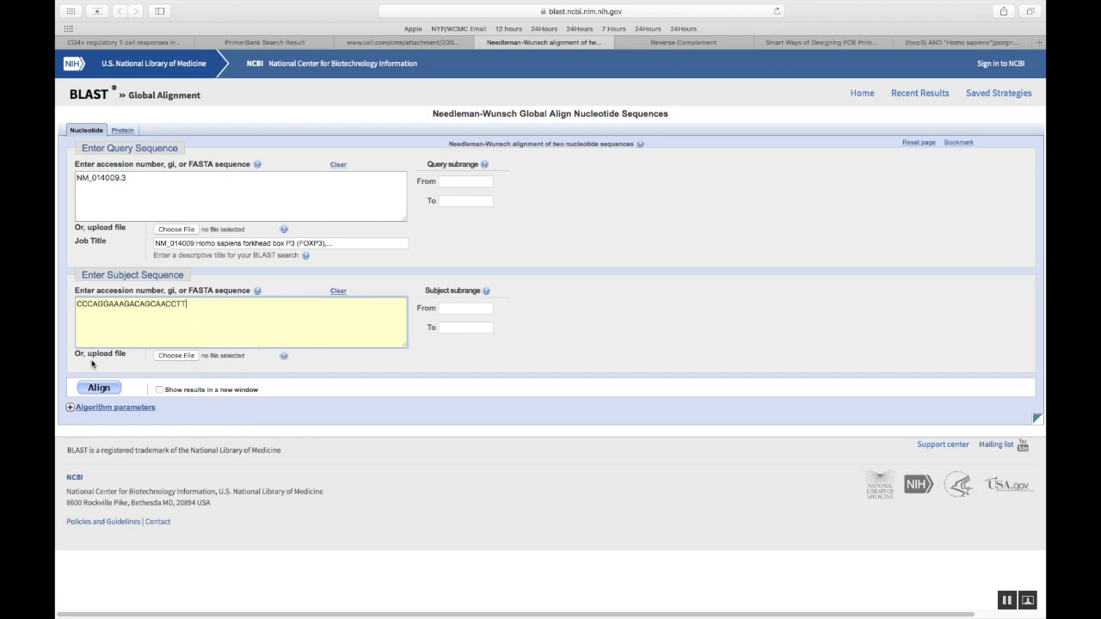
click(101, 387)
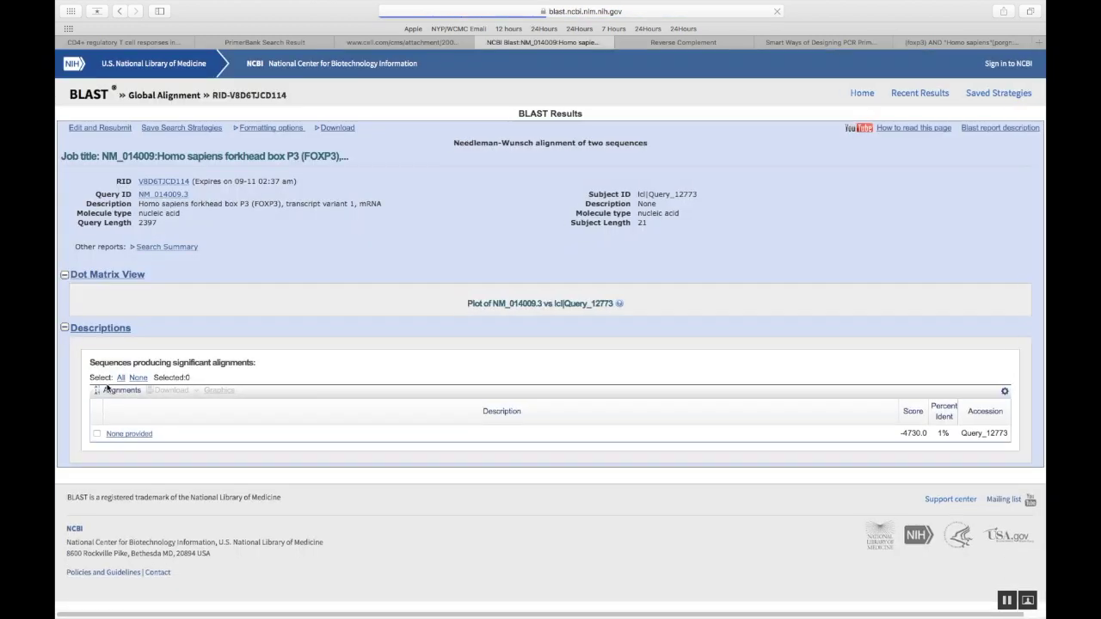
Step: Find the forward primer match on NM_014009.3 around positions 717–737, then go back
scroll(394, 406, down, 15)
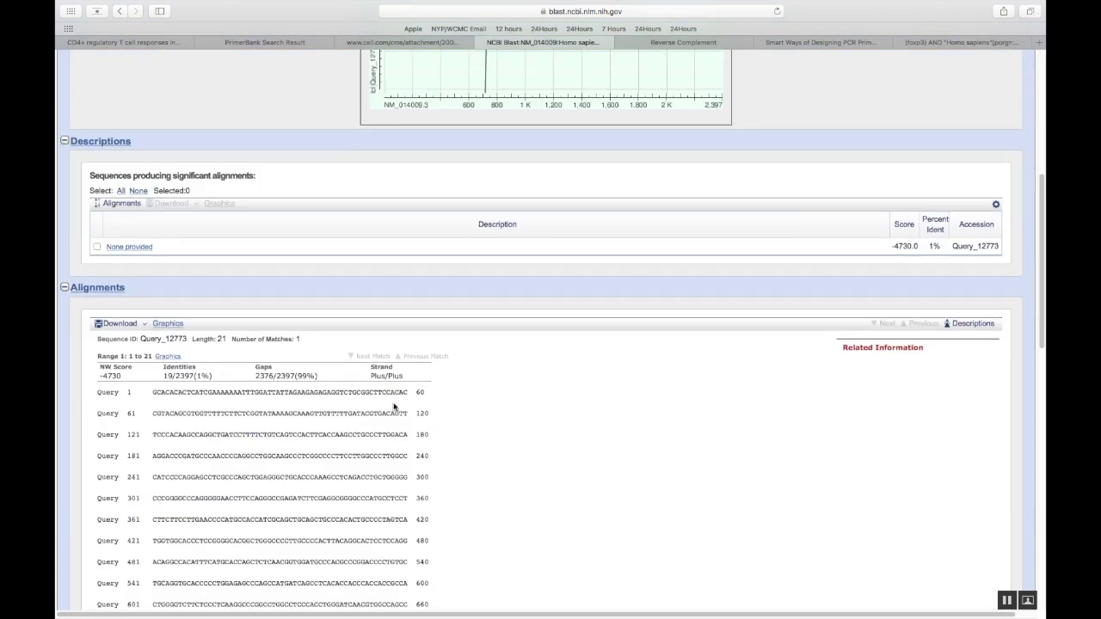
scroll(394, 404, down, 5)
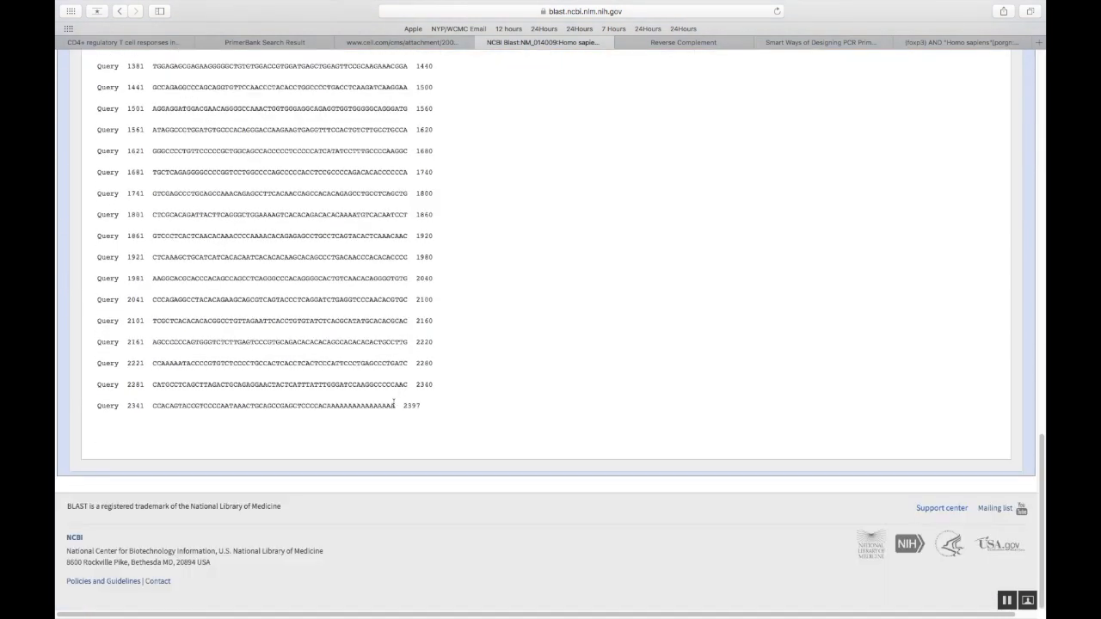
scroll(418, 407, up, 20)
scroll(417, 407, up, 4)
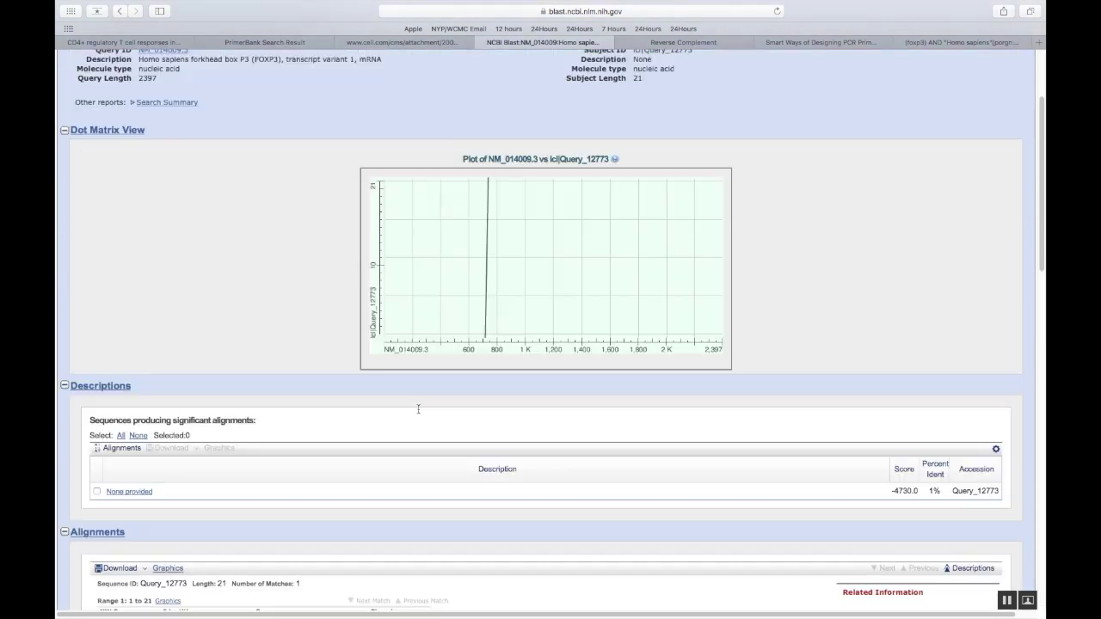
scroll(419, 411, down, 8)
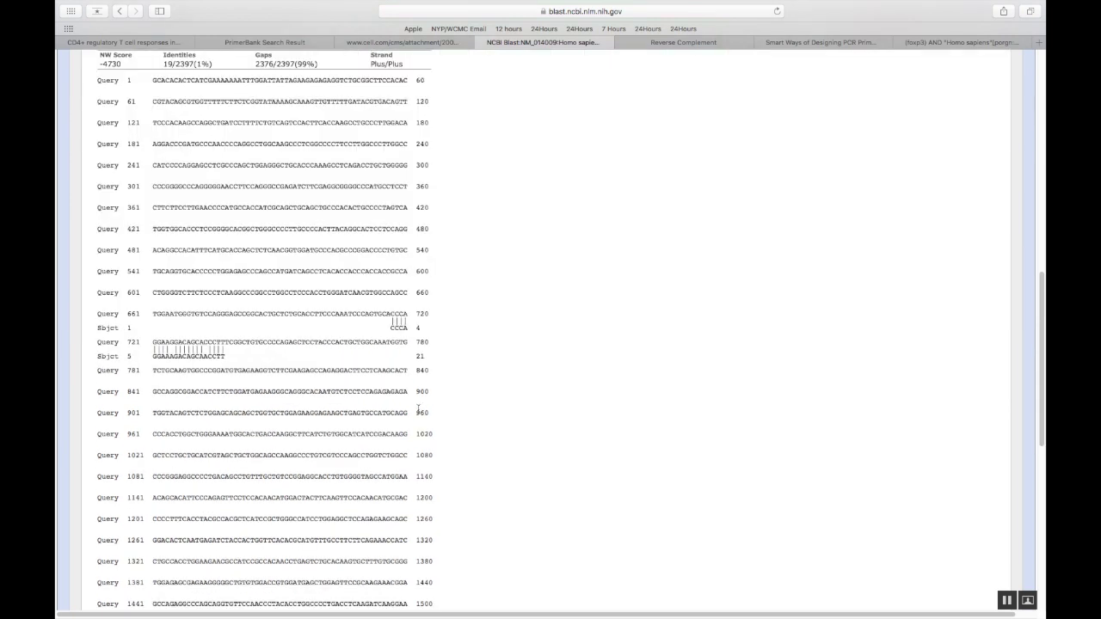
scroll(419, 409, down, 1)
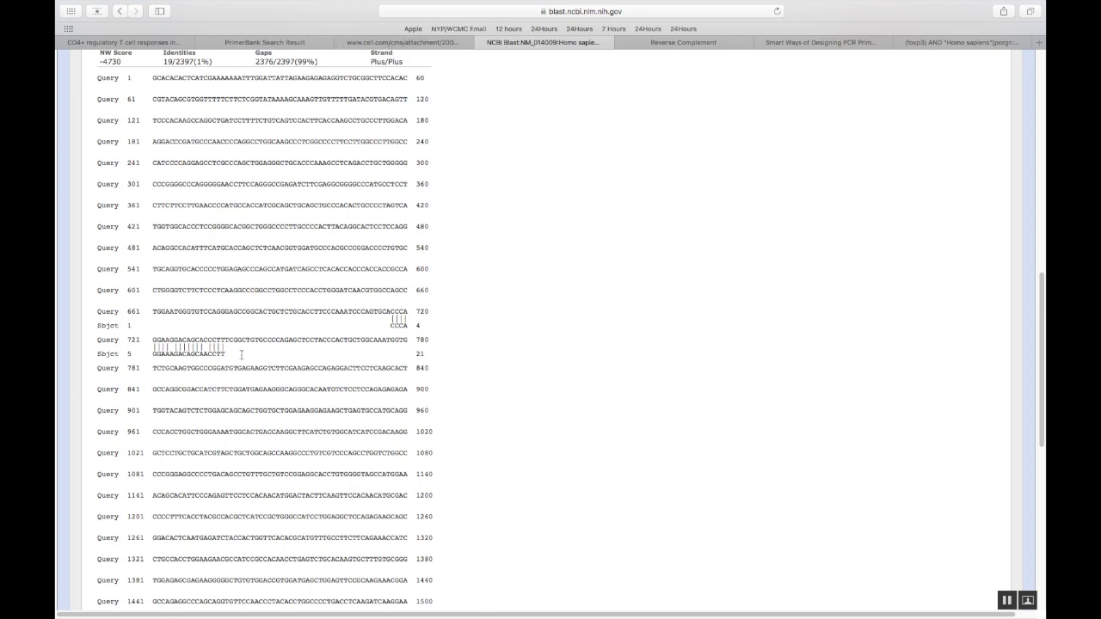
click(121, 11)
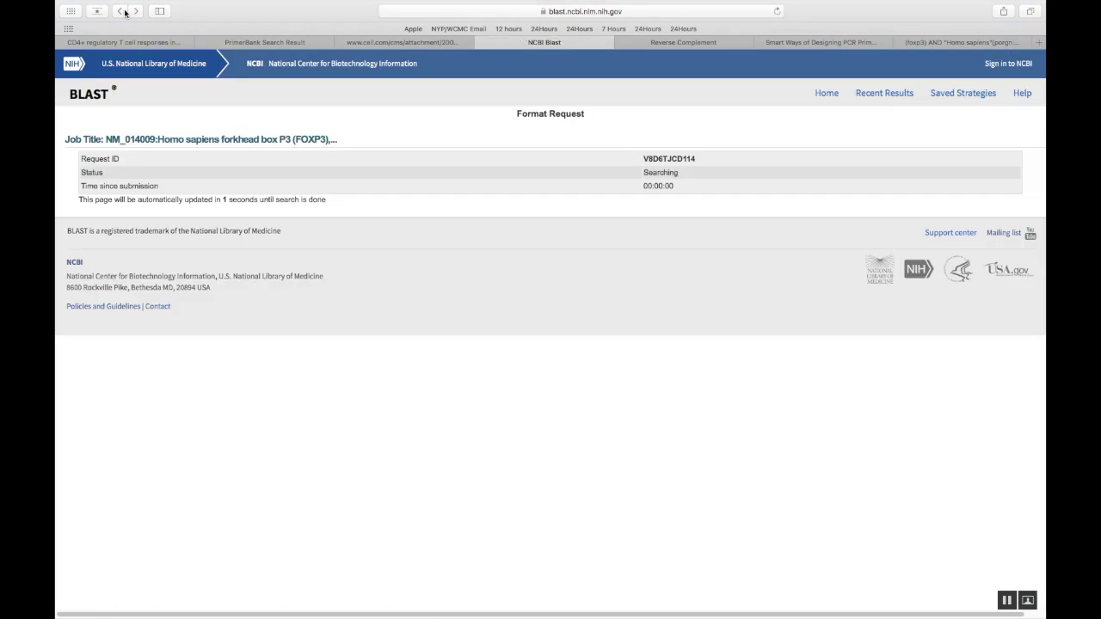
Step: Copy the reverse primer TTCTCACAACCAGGCCACTTG from the cell.com PDF and return to the BLAST form
click(125, 12)
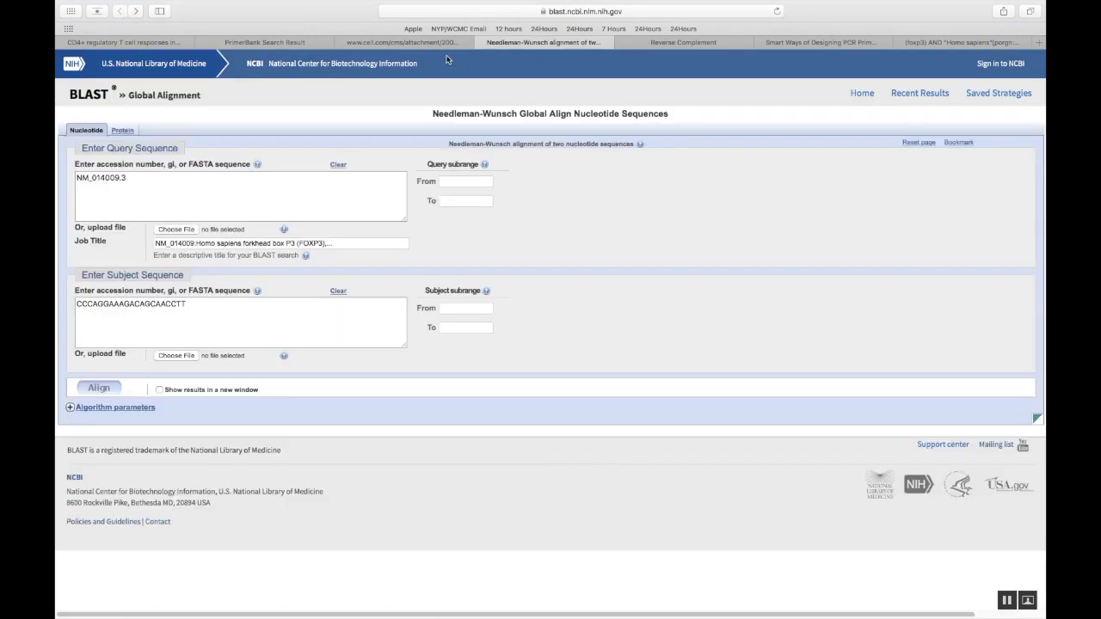
click(404, 43)
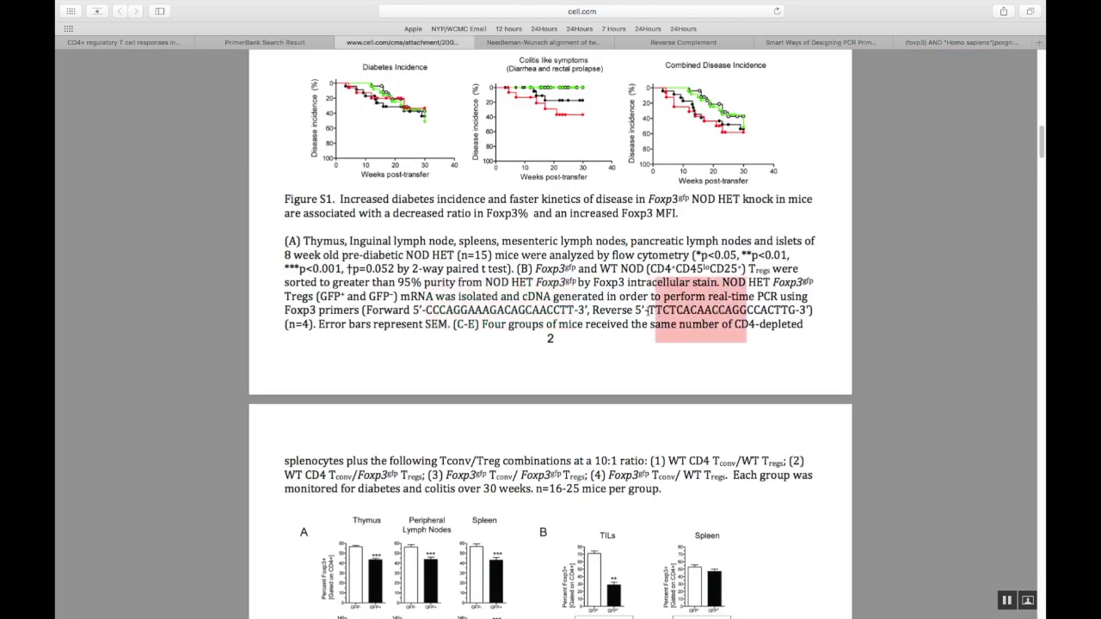
right_click(766, 313)
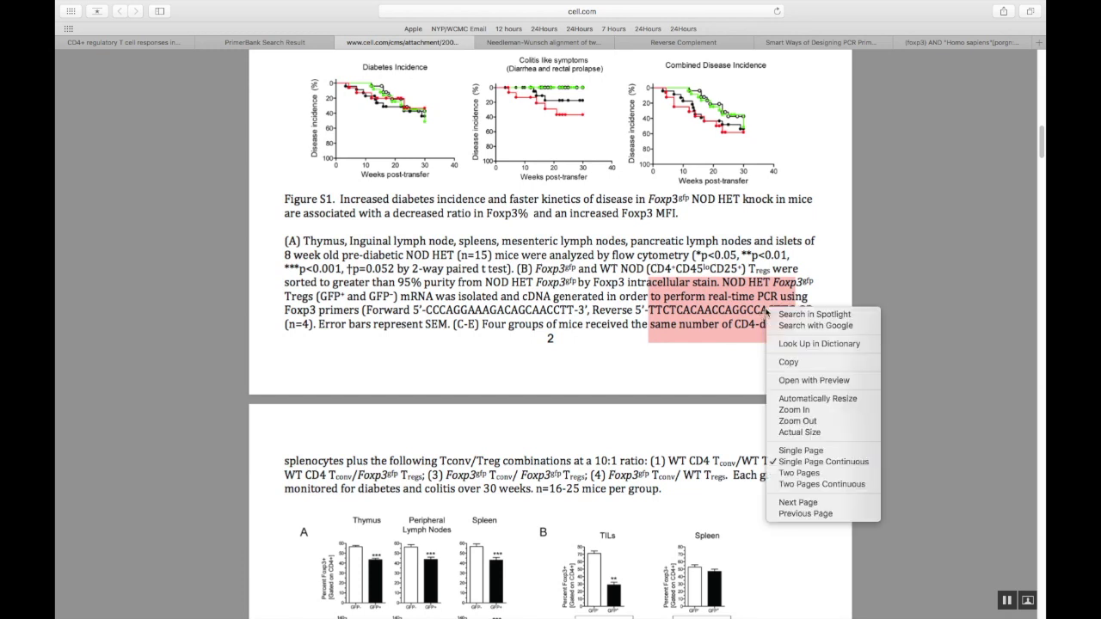
click(786, 365)
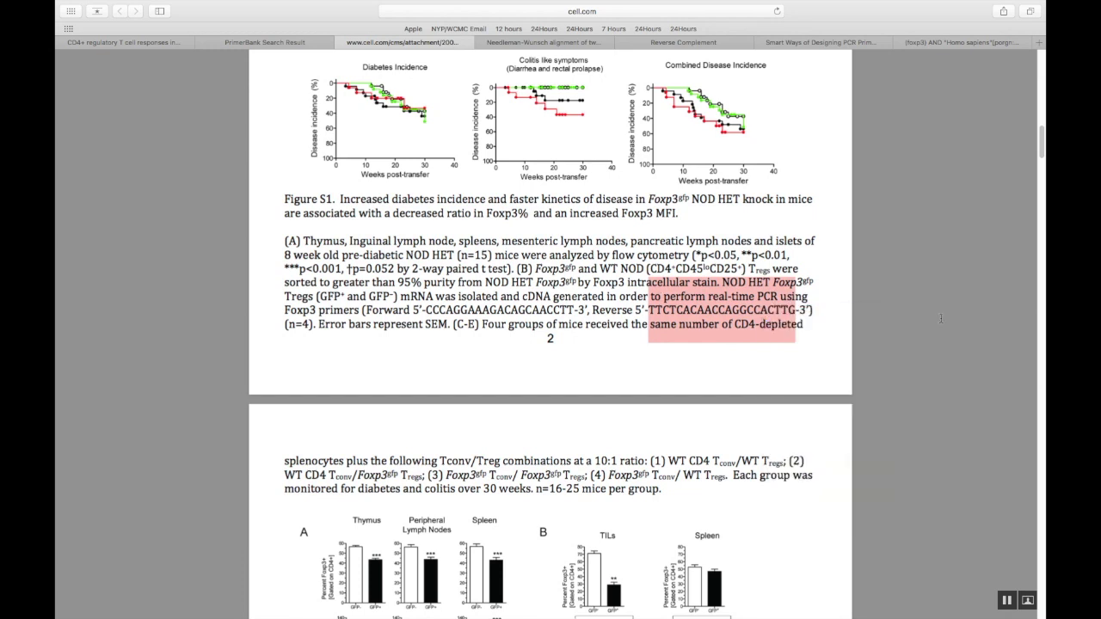
click(572, 43)
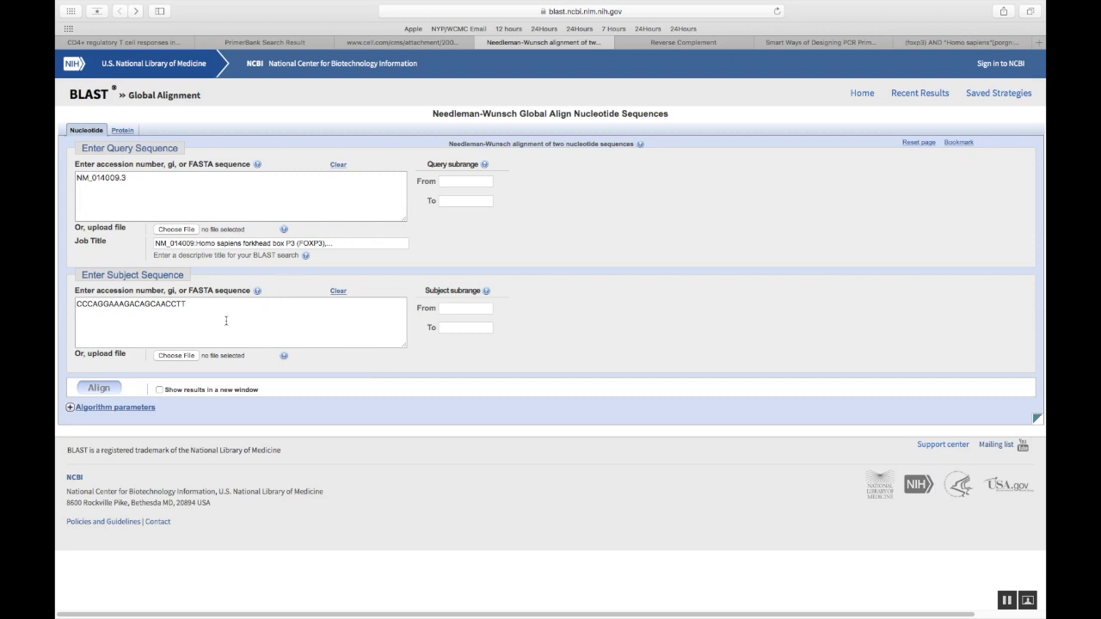
Step: Reverse-complement the reverse primer to CAAGTGGCCTGGTTGTGAGAA and copy the result
click(670, 42)
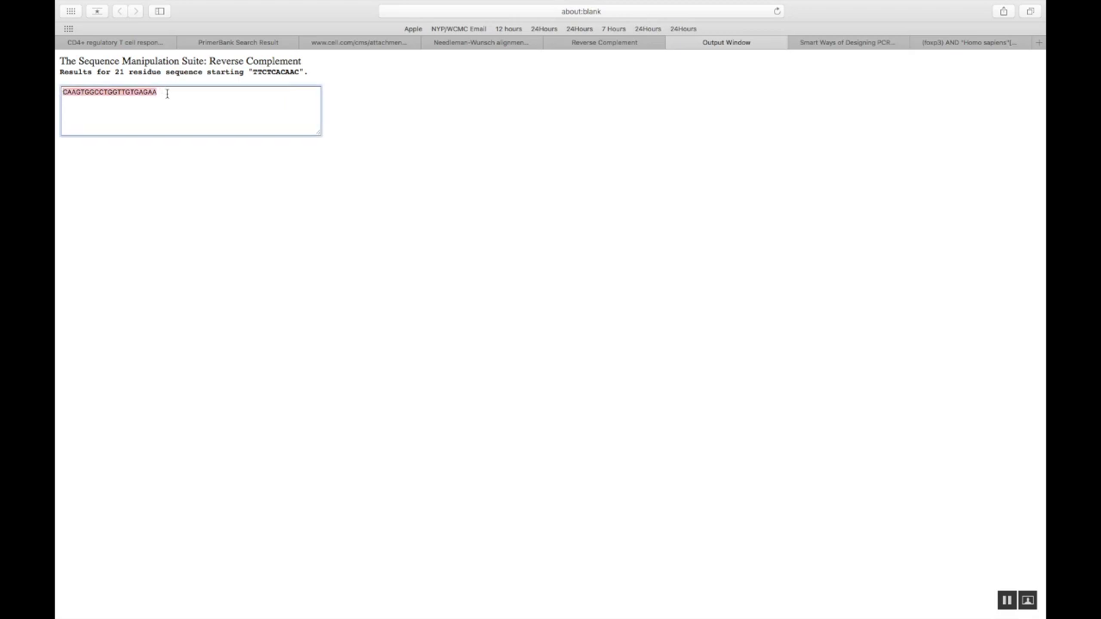
right_click(123, 94)
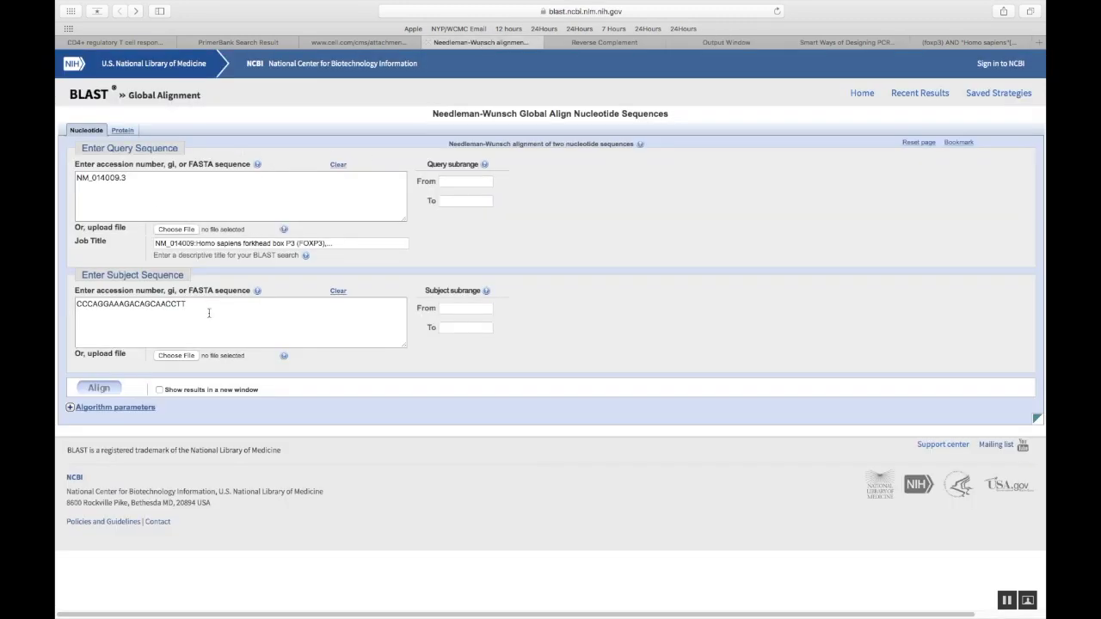
Step: Replace the subject with CAAGTGGCCTGGTTGTGAGAA and align it against NM_014009.3
drag(193, 305, 75, 306)
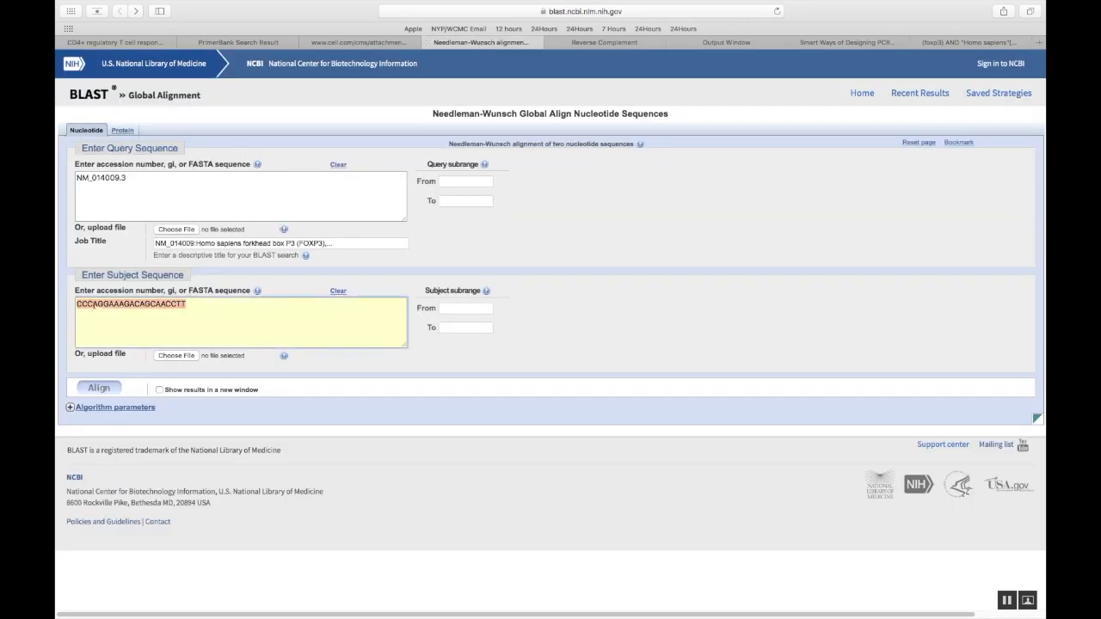
right_click(93, 305)
click(121, 362)
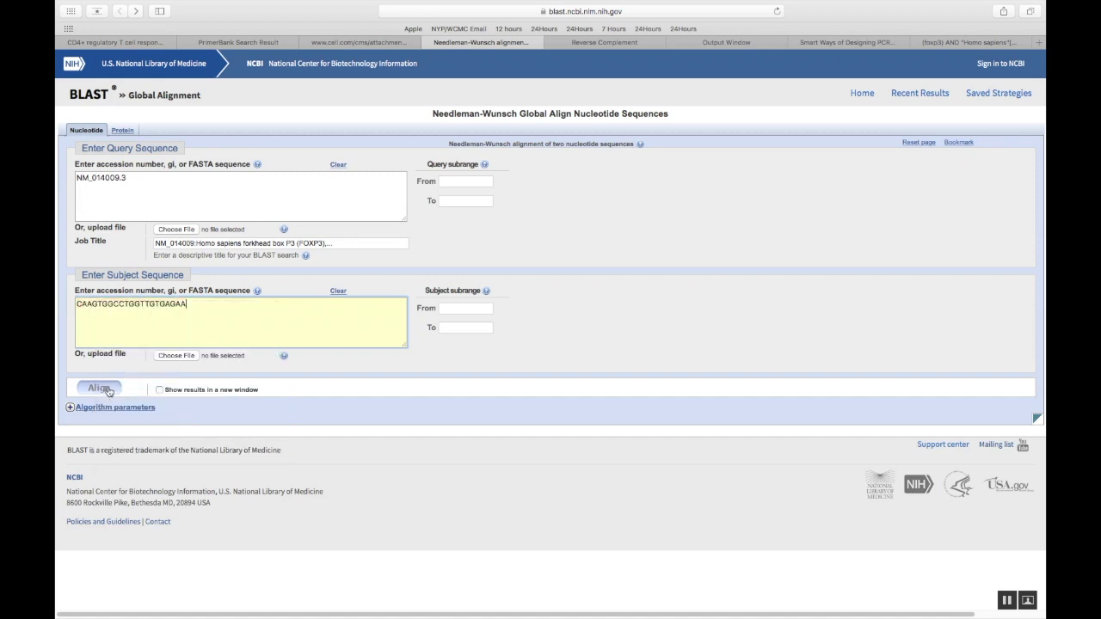
click(100, 388)
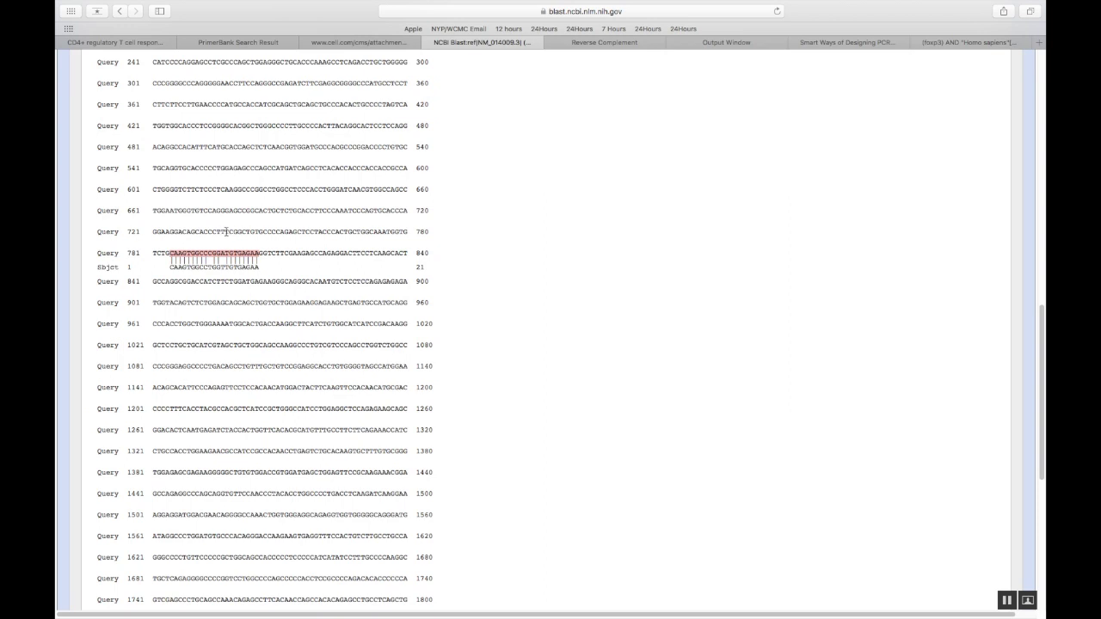
drag(227, 230, 209, 230)
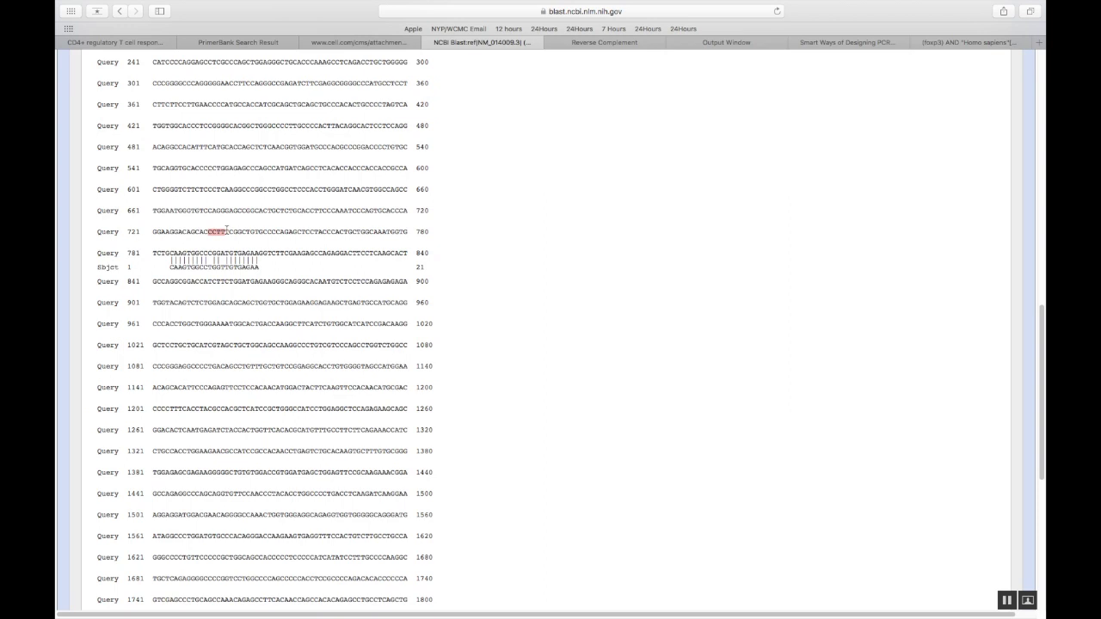
drag(225, 233, 170, 247)
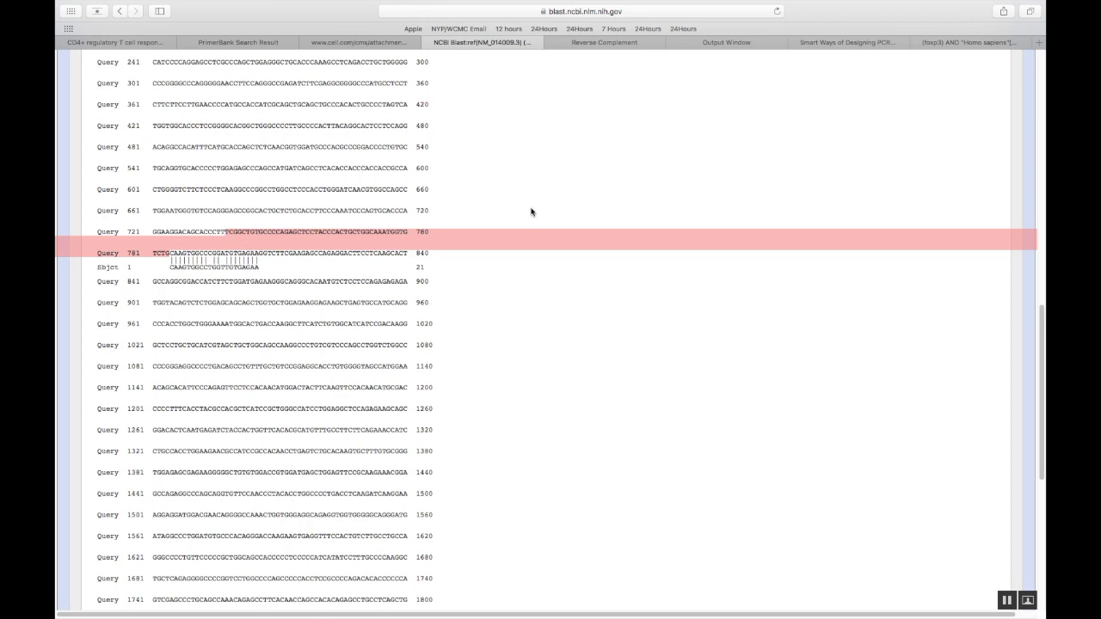
click(760, 89)
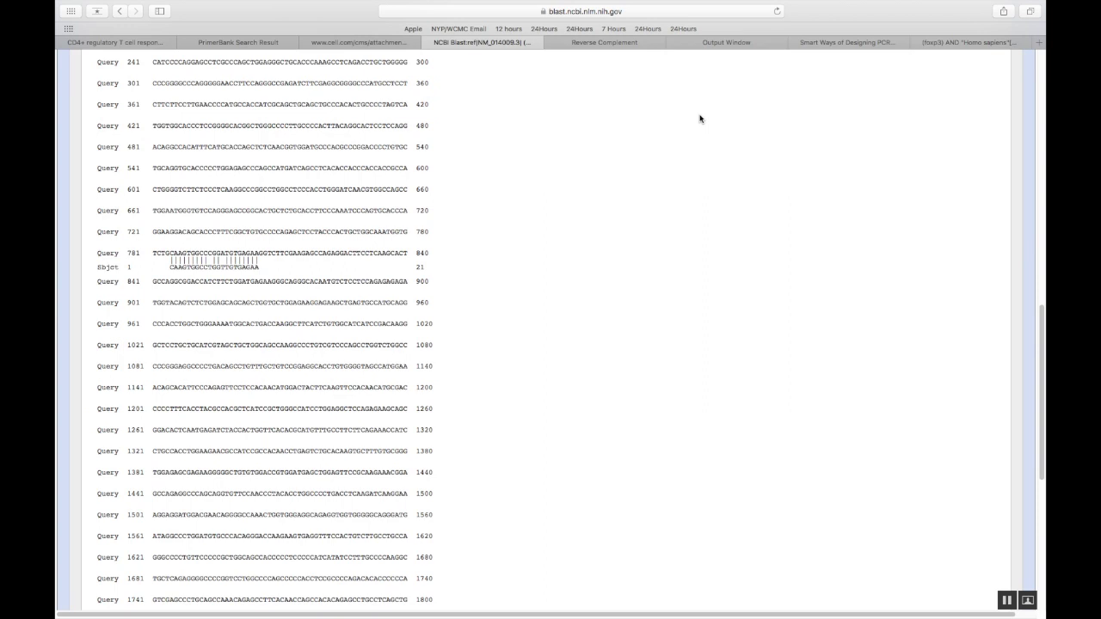